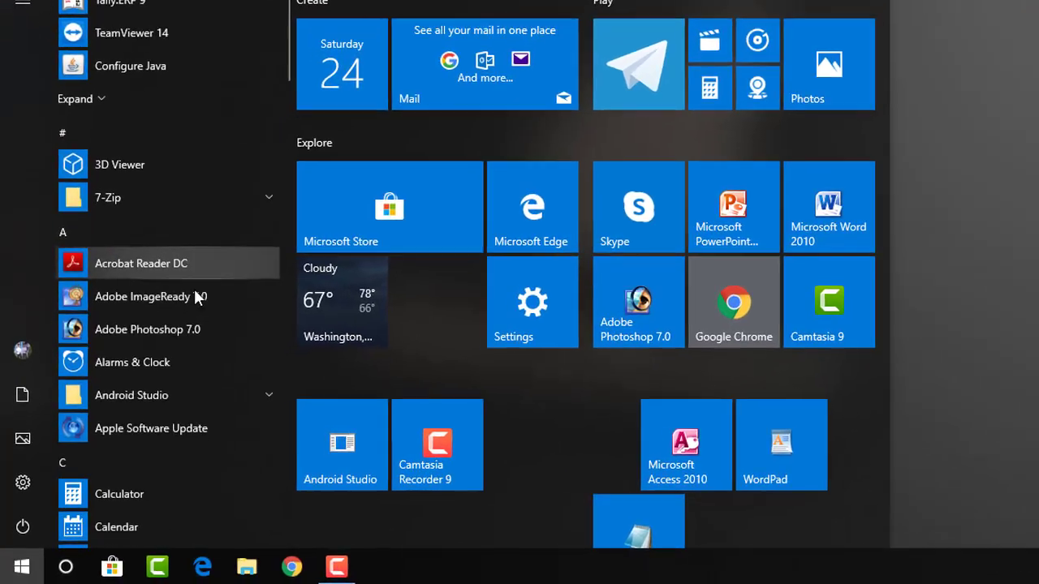
Pin Tally.ERP 9 from the T section of the app list as a Start tile
{"action": "scroll", "coordinate": [168, 341], "scroll_direction": "down", "scroll_amount": 10}
{"action": "scroll", "coordinate": [227, 403], "scroll_direction": "down", "scroll_amount": 12}
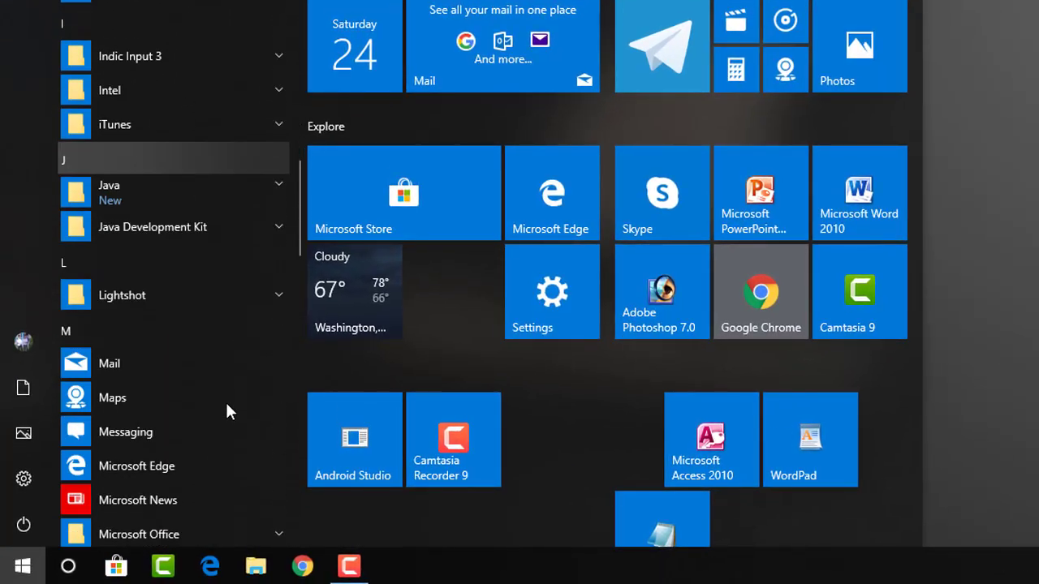
{"action": "scroll", "coordinate": [227, 411], "scroll_direction": "down", "scroll_amount": 6}
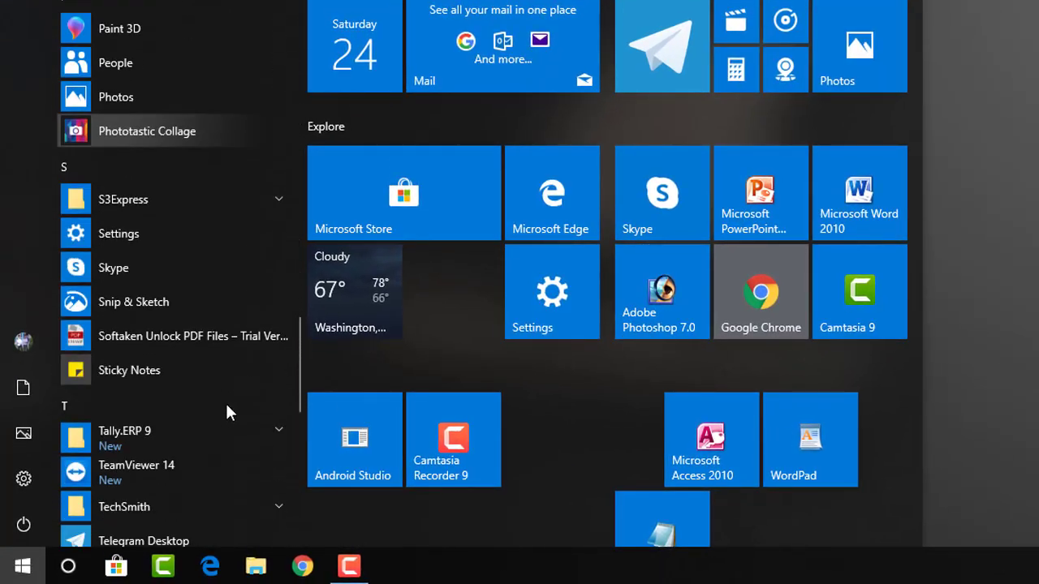
{"action": "left_click", "coordinate": [276, 252]}
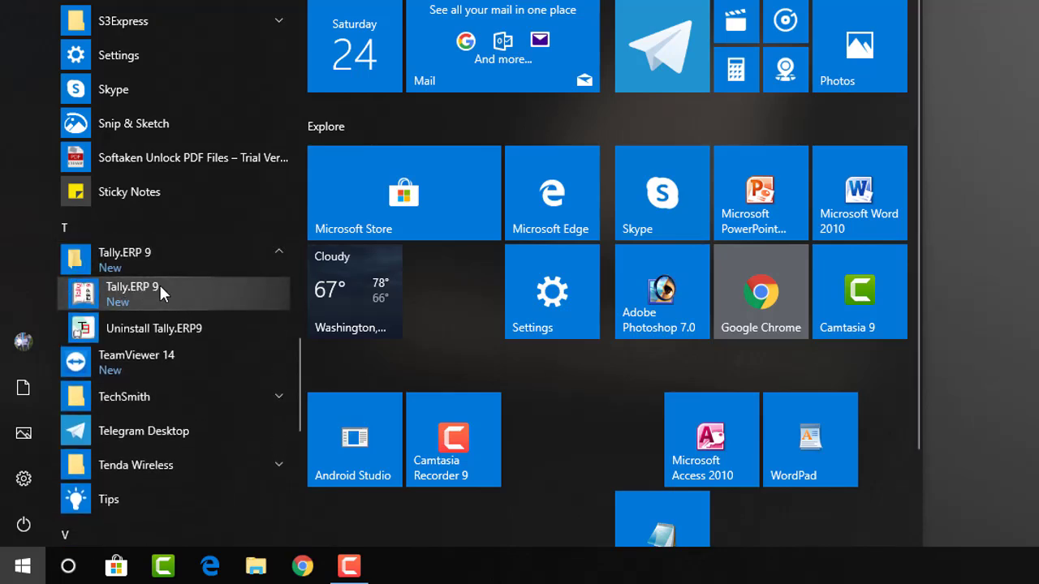
{"action": "left_click", "coordinate": [138, 289]}
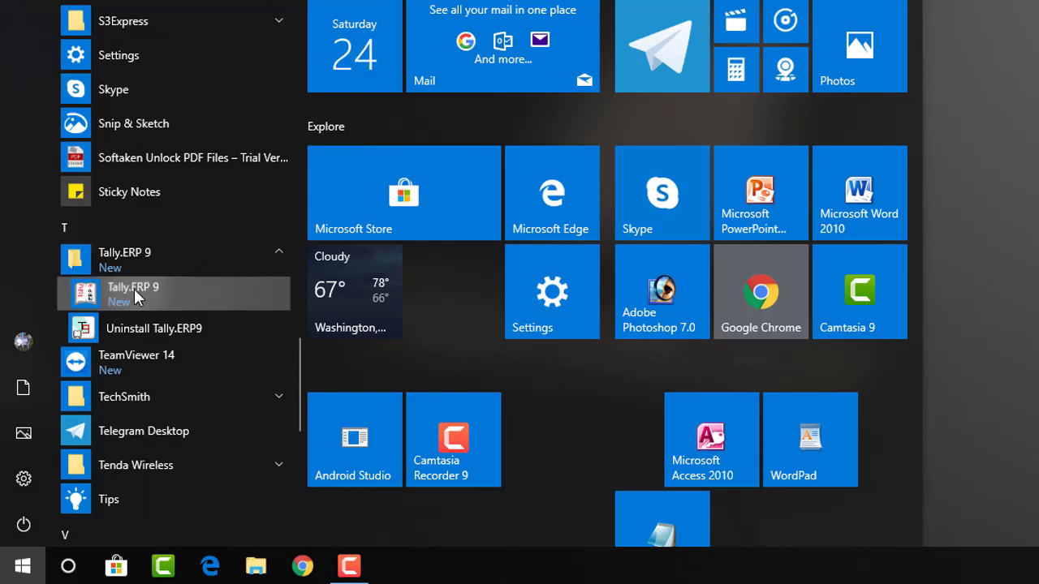
{"action": "left_click_drag", "start_coordinate": [402, 294], "coordinate": [604, 403]}
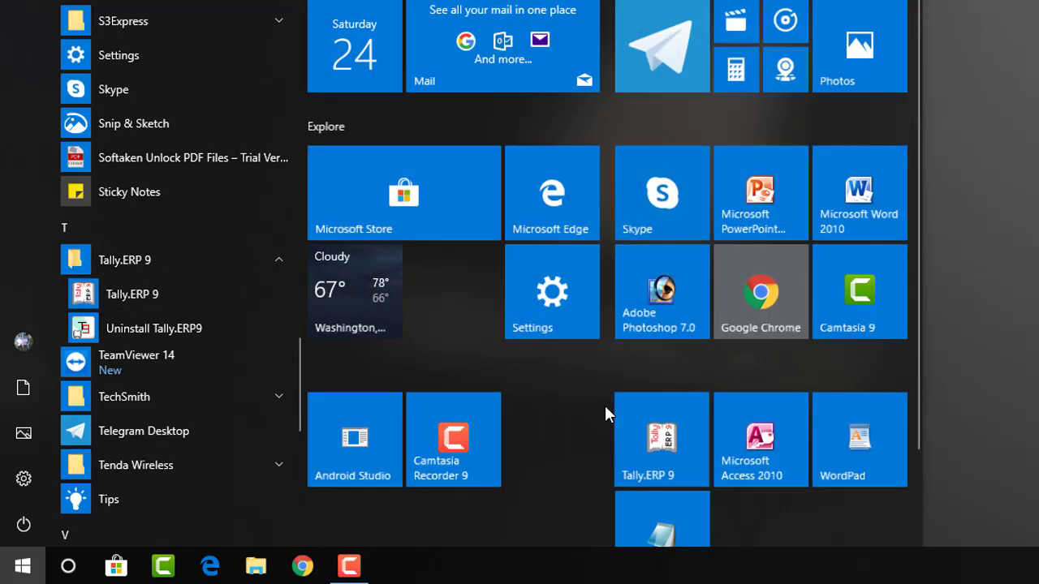
{"action": "left_click", "coordinate": [970, 348]}
Launch Tally.ERP 9 from its pinned tile and from a 'tally' search result
{"action": "left_click", "coordinate": [23, 566]}
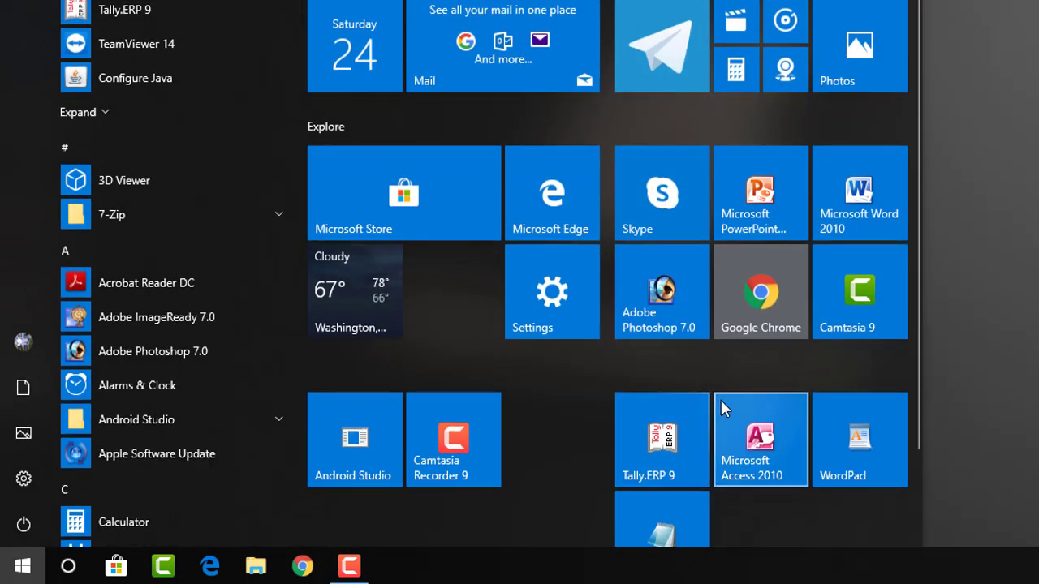
{"action": "left_click", "coordinate": [663, 445]}
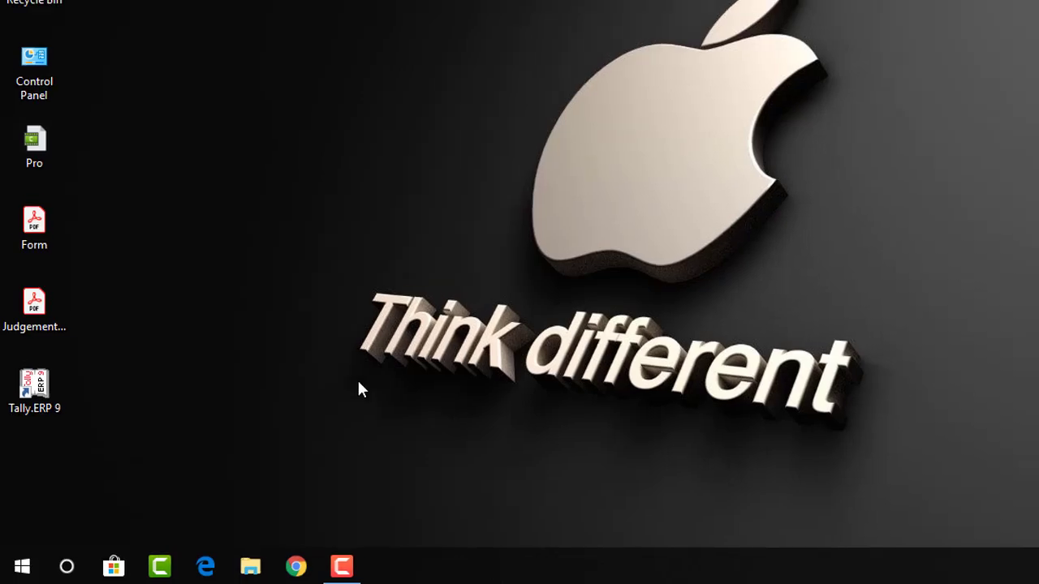
{"action": "left_click", "coordinate": [63, 567]}
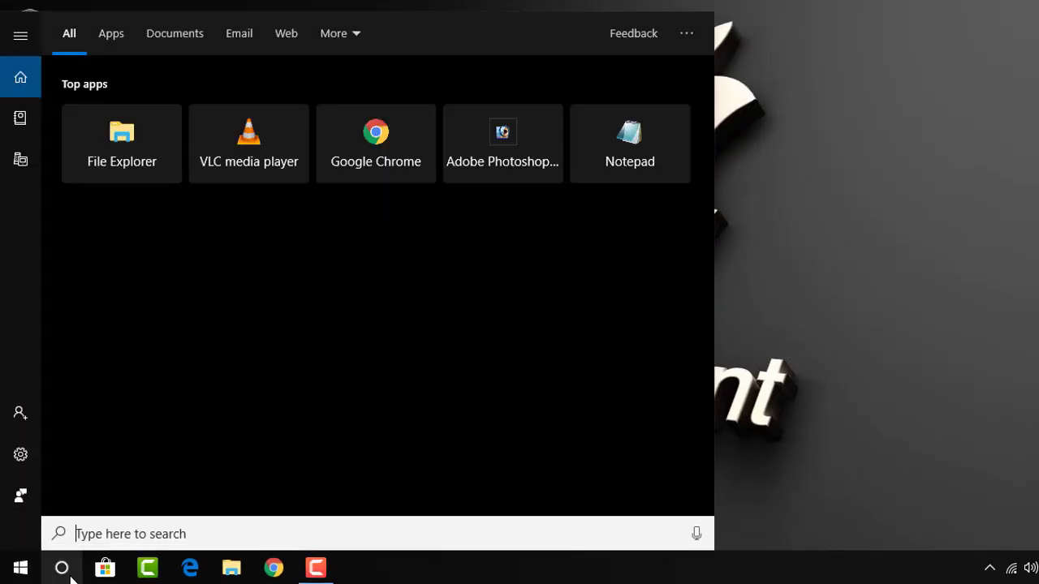
{"action": "type", "text": "tally"}
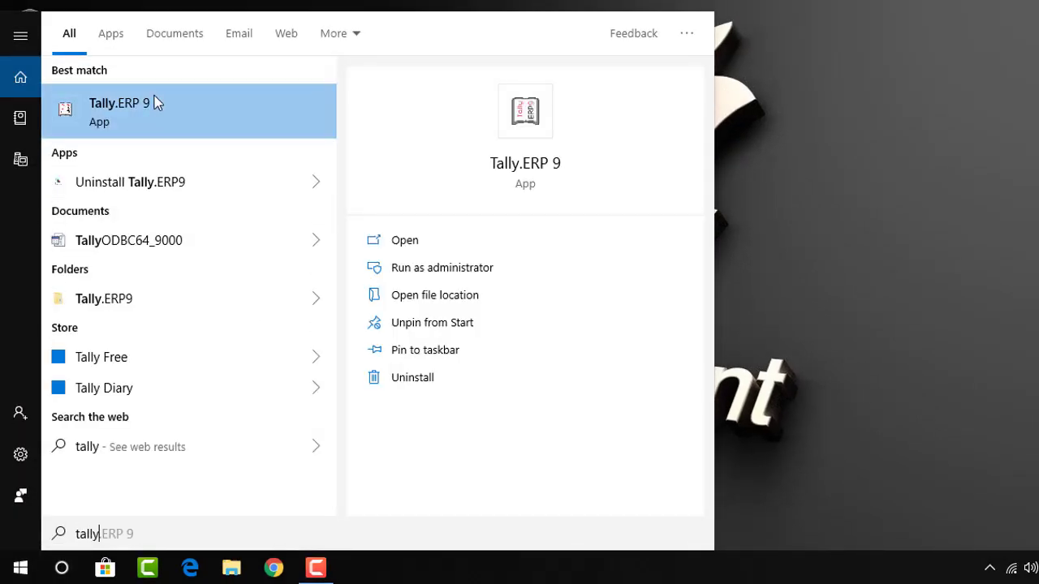
{"action": "left_click", "coordinate": [159, 108]}
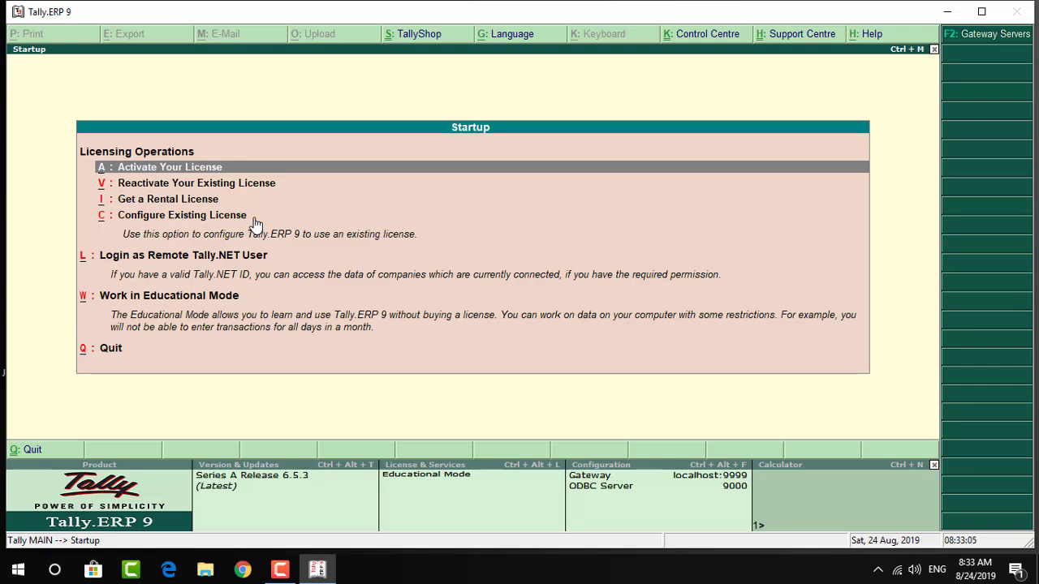
Choose 'W: Work in Educational Mode' on the Startup screen, without a license
{"action": "left_click", "coordinate": [168, 297]}
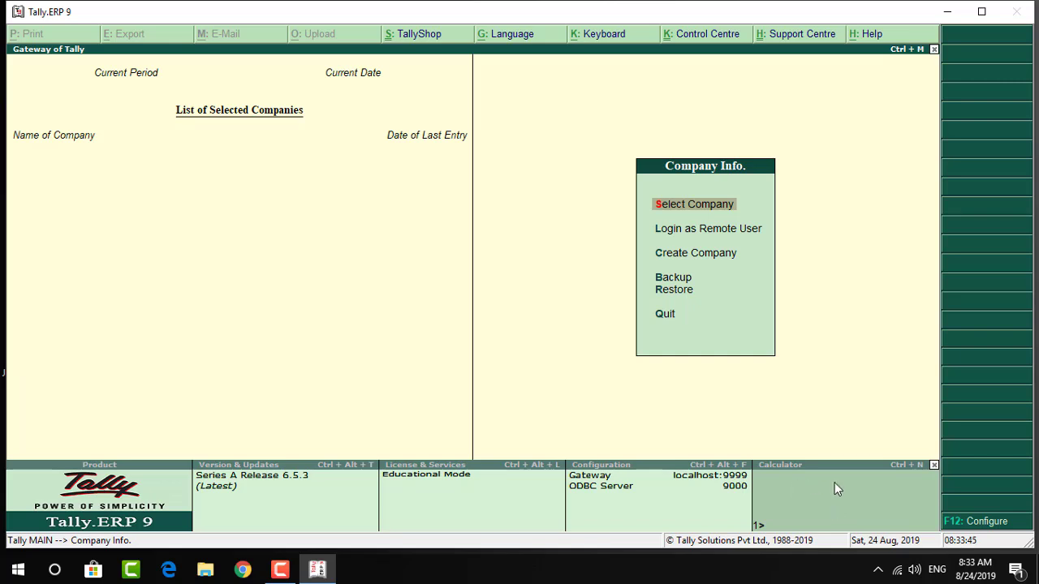
Compute 45+45 in Tally's calculator pane, giving 90
{"action": "left_click", "coordinate": [777, 527]}
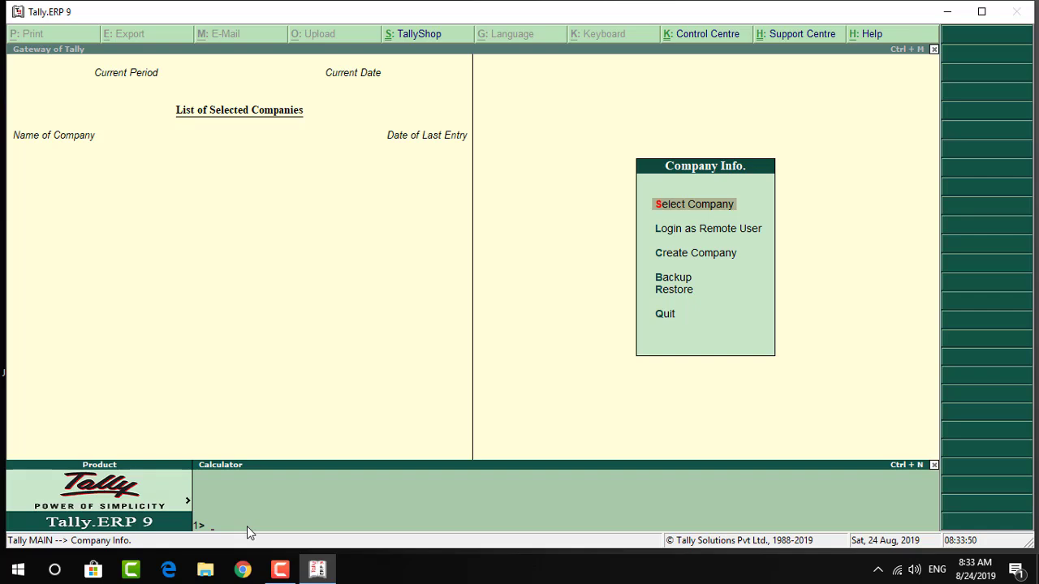
{"action": "type", "text": "45+45"}
{"action": "key", "text": "Return"}
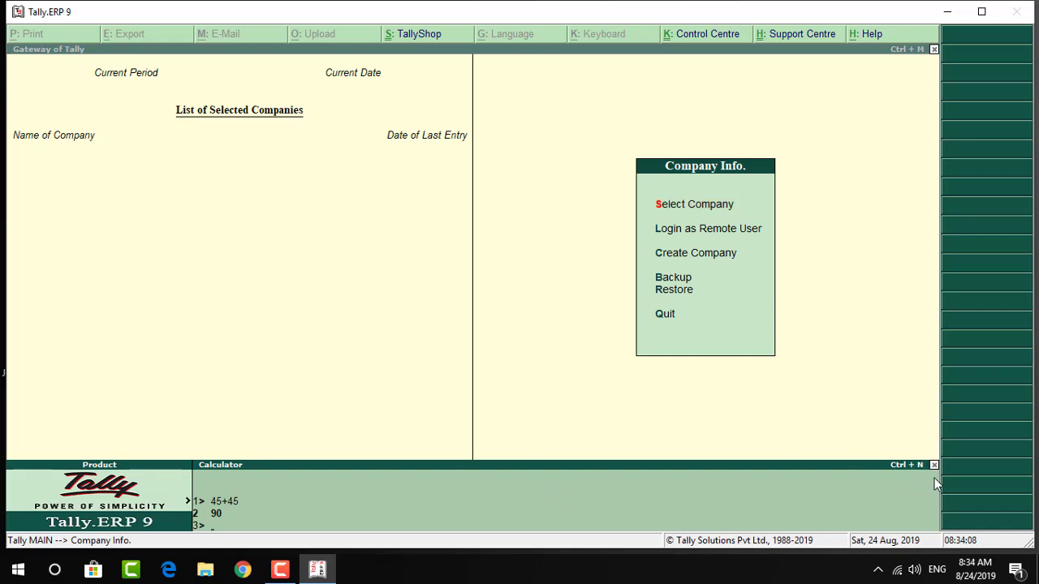
Hide and restore the bottom calculator pane, returning to the Company Info menu
{"action": "left_click", "coordinate": [934, 465]}
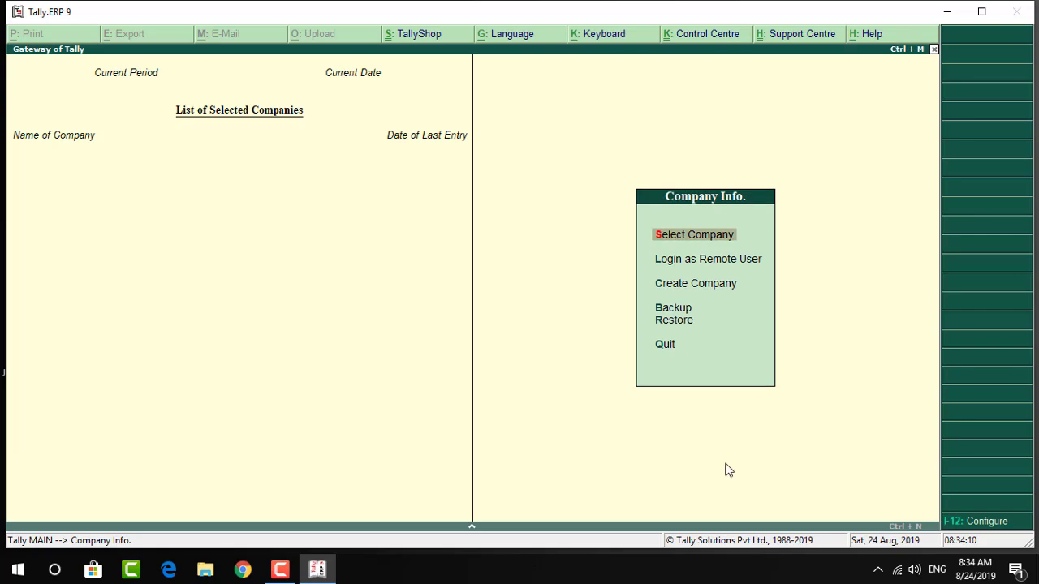
{"action": "left_click", "coordinate": [474, 527]}
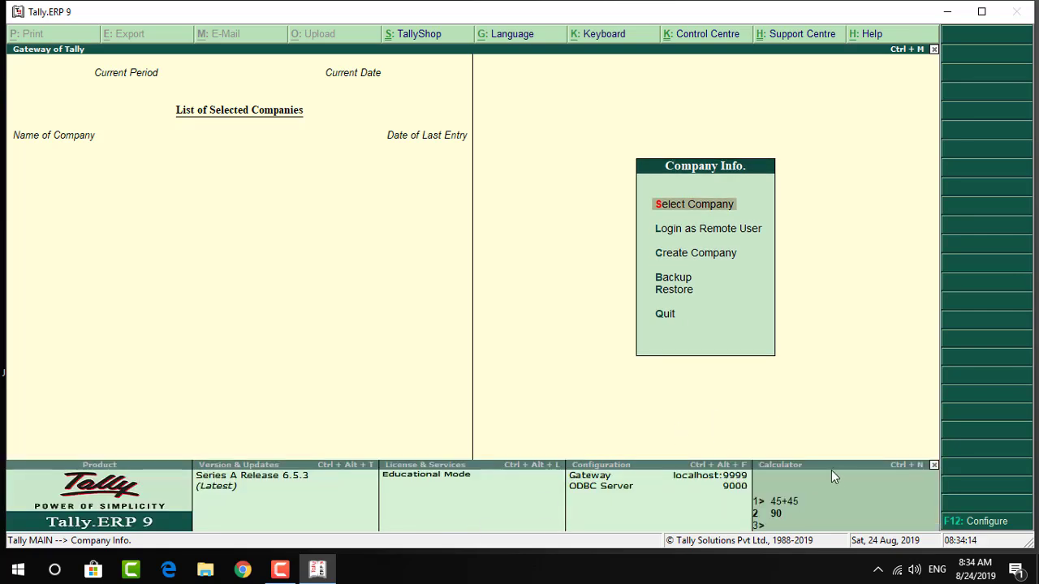
{"action": "left_click", "coordinate": [934, 465]}
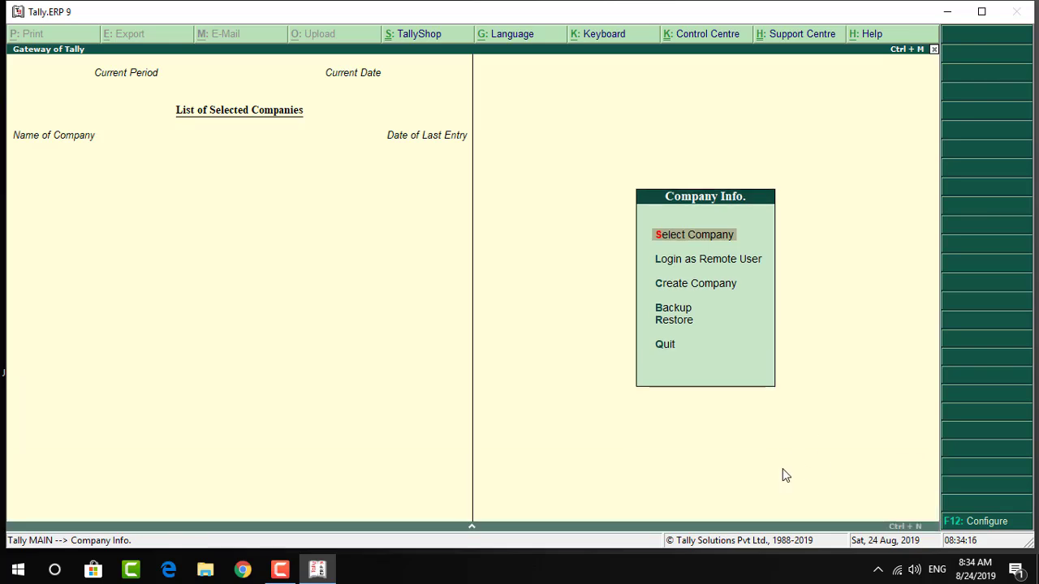
{"action": "key", "text": "ctrl+n"}
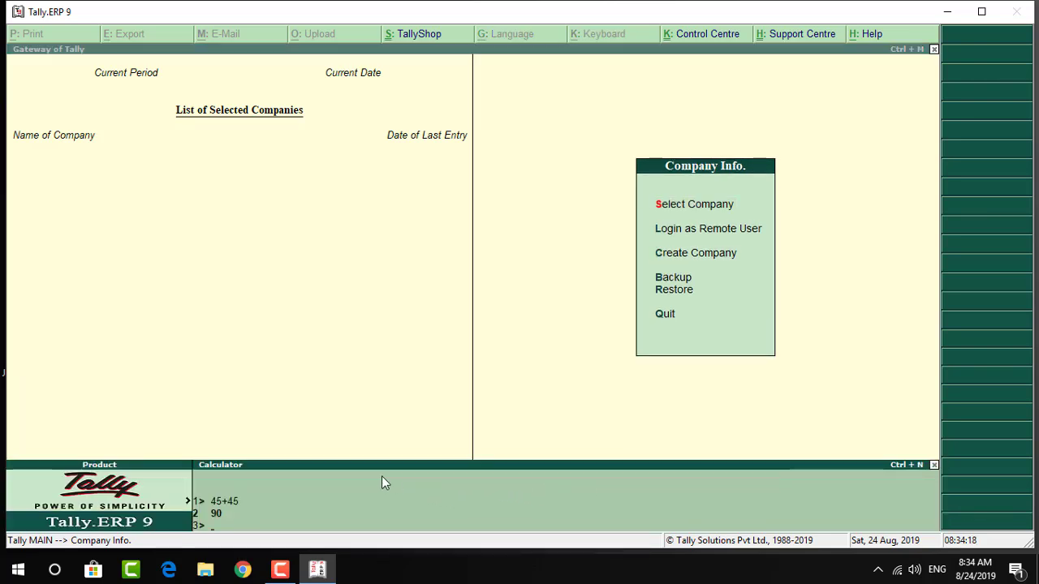
{"action": "left_click", "coordinate": [934, 465]}
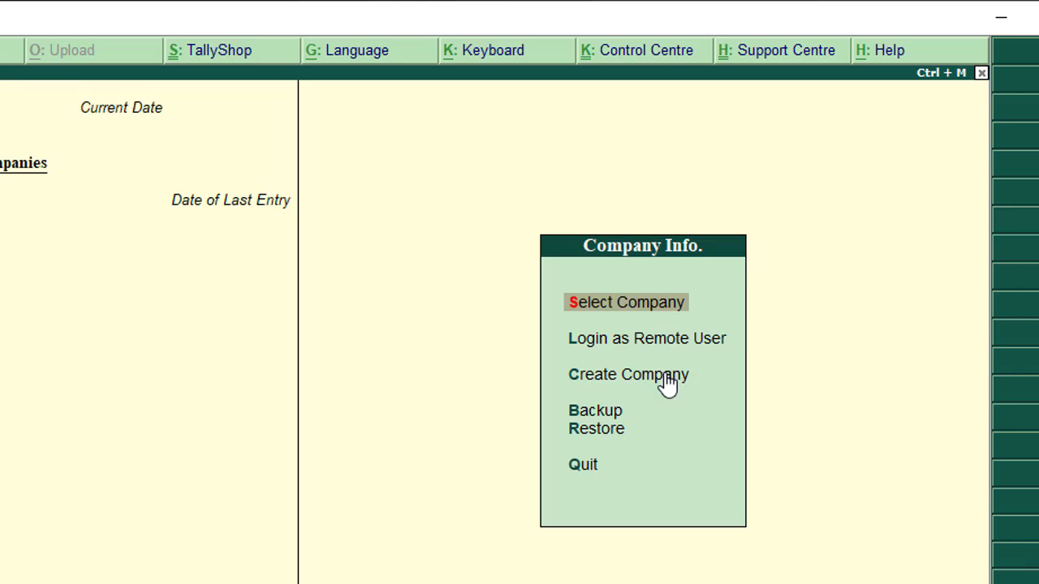
Start Create Company, select the Directory field (C:\Users\Public\Tally.ERP9\Data), and launch File Explorer
{"action": "key", "text": "c"}
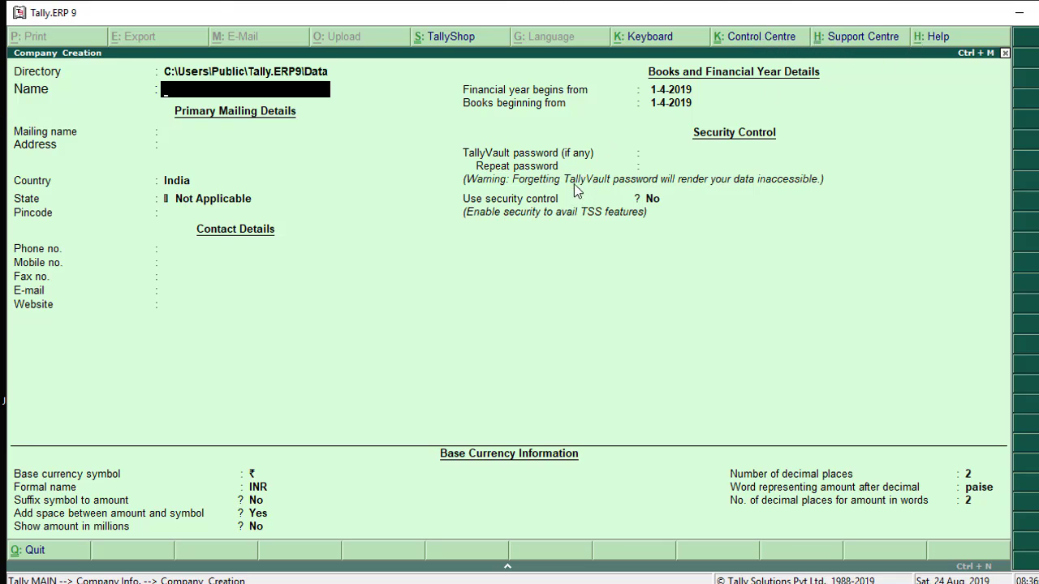
{"action": "left_click", "coordinate": [199, 75]}
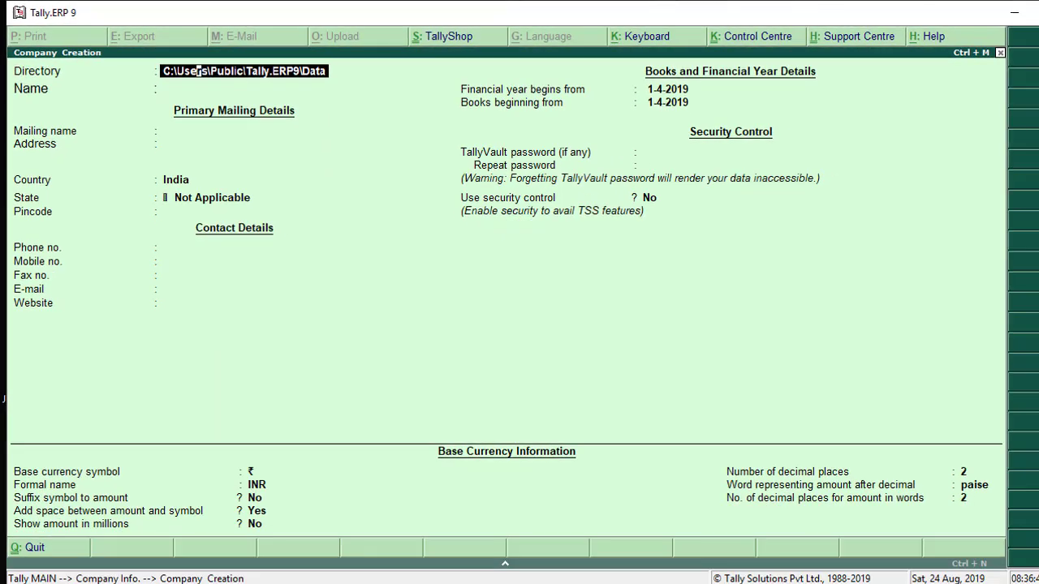
{"action": "key", "text": "super+e"}
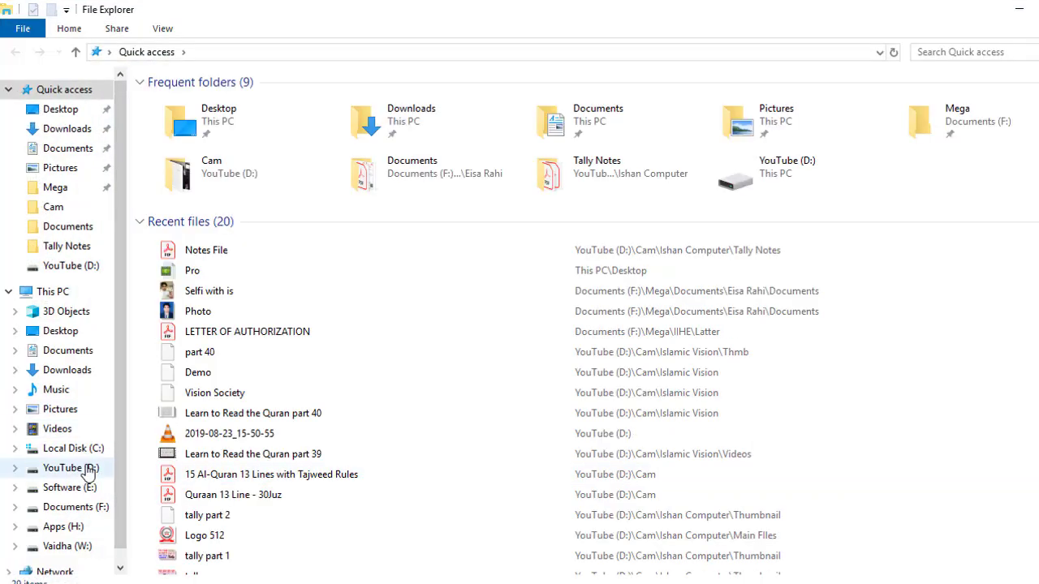
Check the empty C:\Users\Public\Tally.ERP9\Data folder, then view the Apps (H:) drive path H:\
{"action": "left_click", "coordinate": [84, 452]}
{"action": "double_click", "coordinate": [192, 277]}
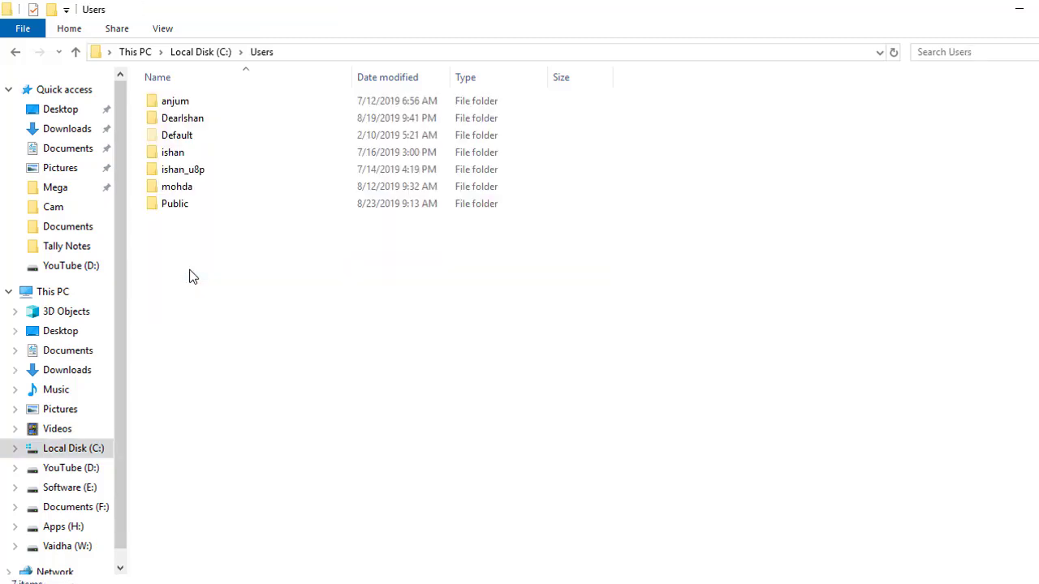
{"action": "double_click", "coordinate": [207, 206]}
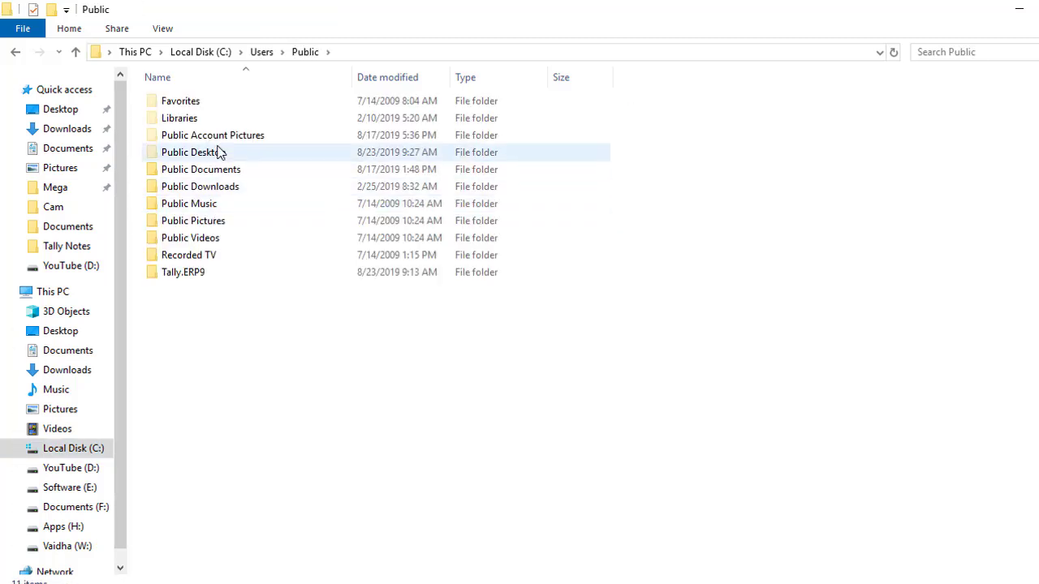
{"action": "double_click", "coordinate": [212, 273]}
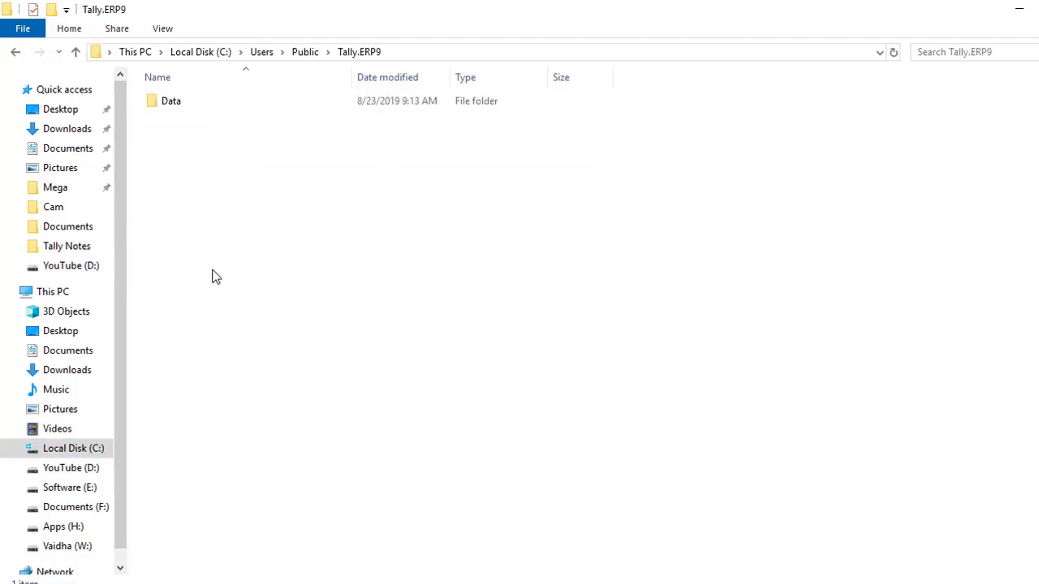
{"action": "double_click", "coordinate": [193, 103]}
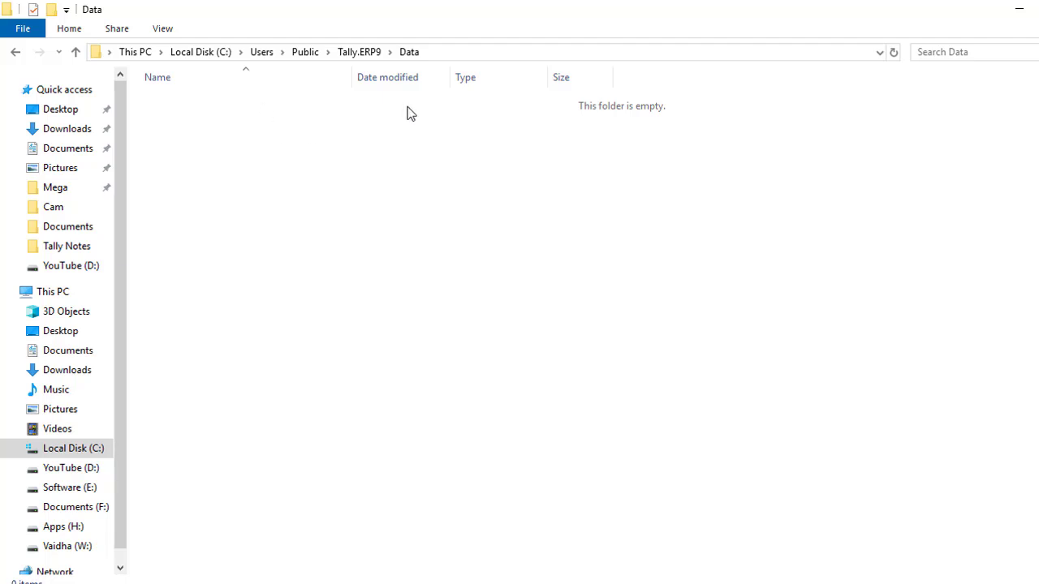
{"action": "left_click", "coordinate": [448, 50]}
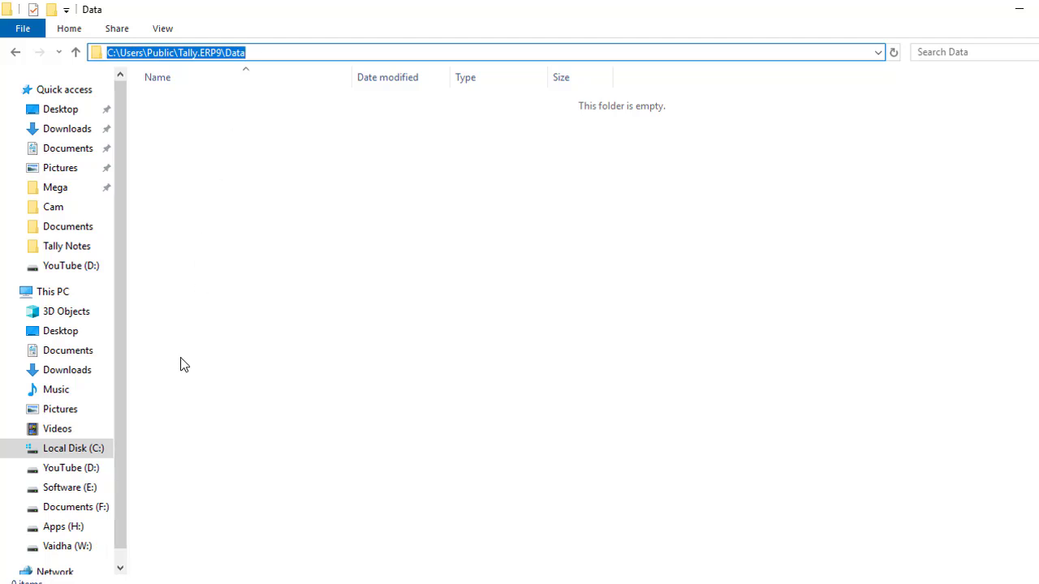
{"action": "left_click", "coordinate": [86, 531]}
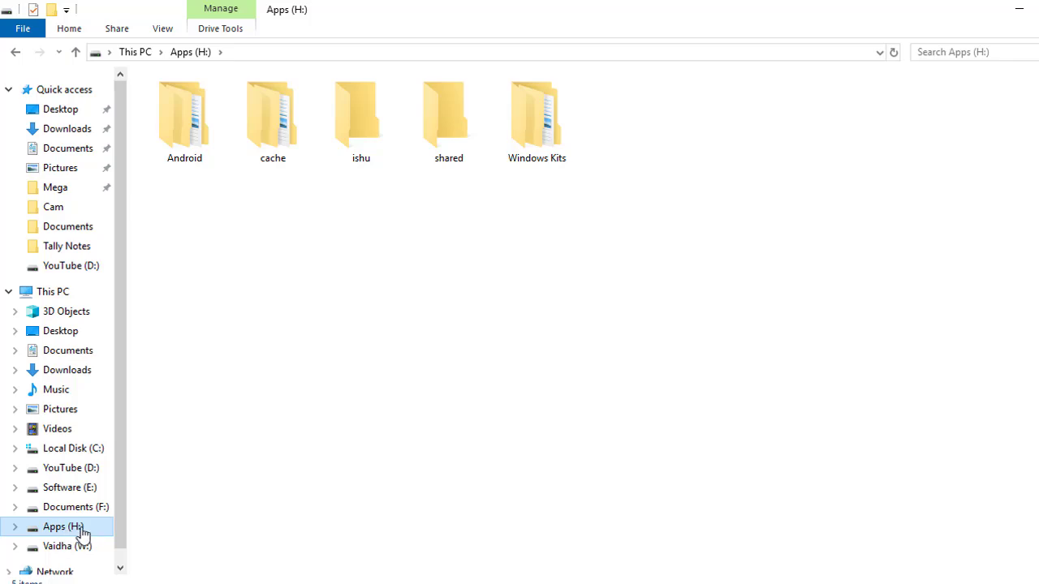
{"action": "left_click", "coordinate": [233, 51]}
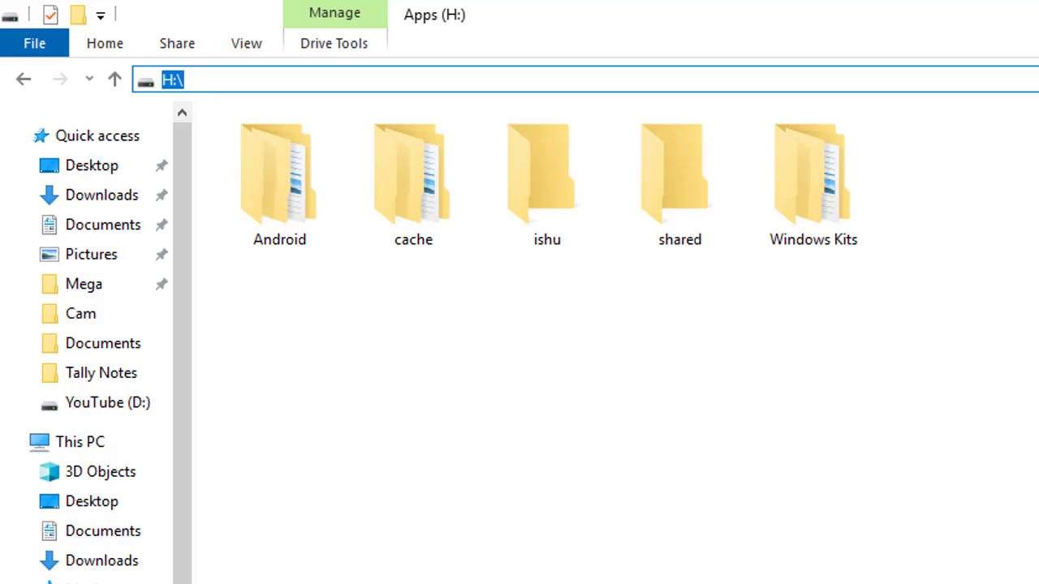
Enter H:/ as the company's data directory, cross-checking the H: drive in Explorer
{"action": "key", "text": "alt+Tab"}
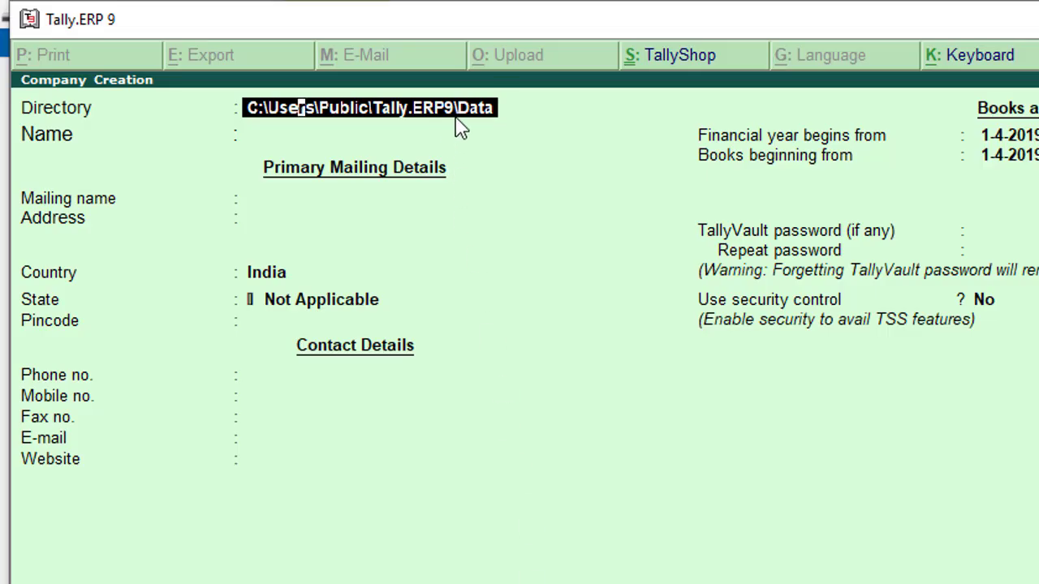
{"action": "key", "text": "alt+Tab"}
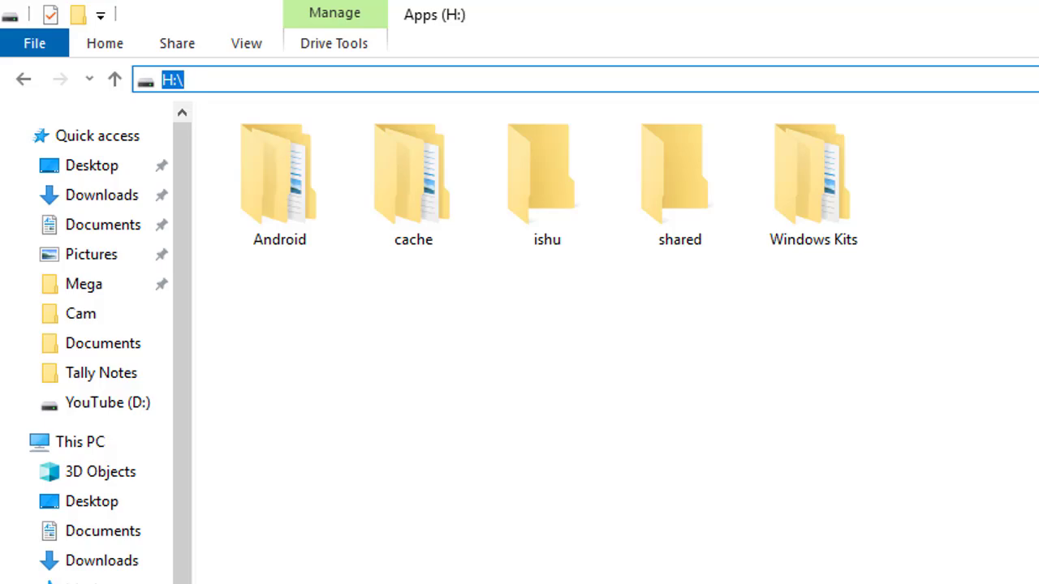
{"action": "key", "text": "alt+Tab"}
{"action": "type", "text": "H"}
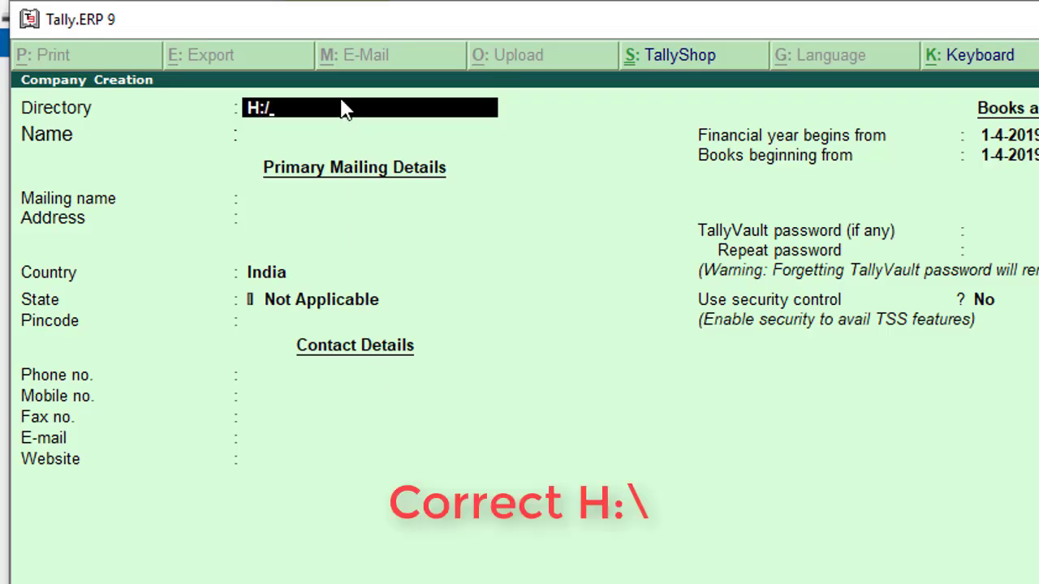
{"action": "key", "text": "Return"}
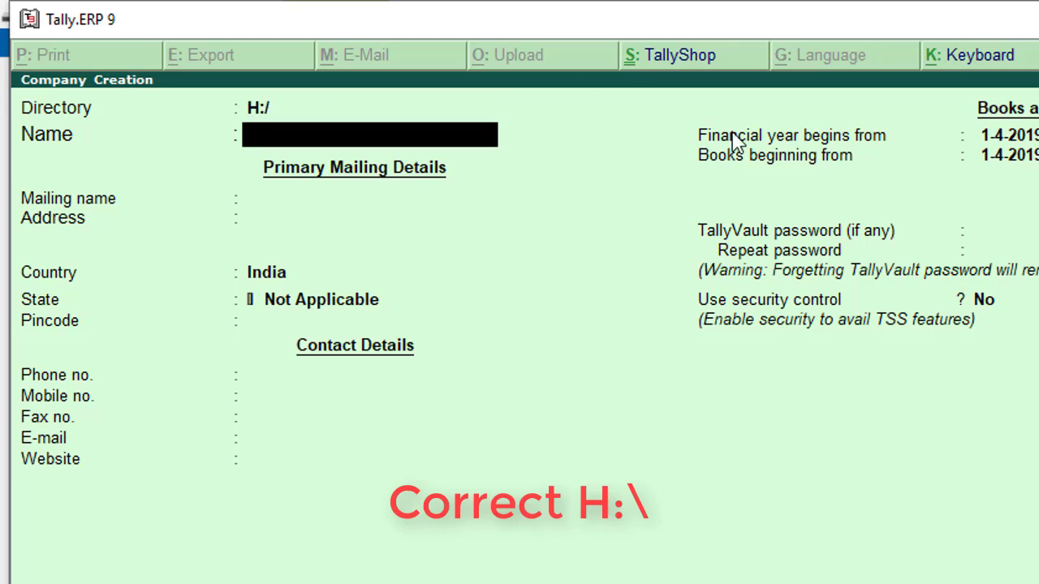
{"action": "key", "text": "alt+Tab"}
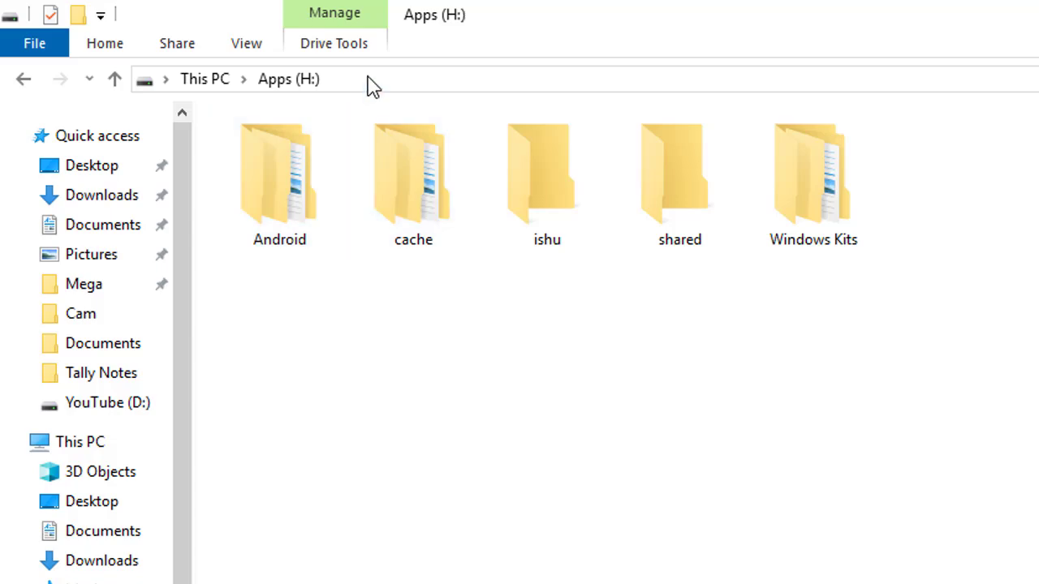
{"action": "key", "text": "alt+Tab"}
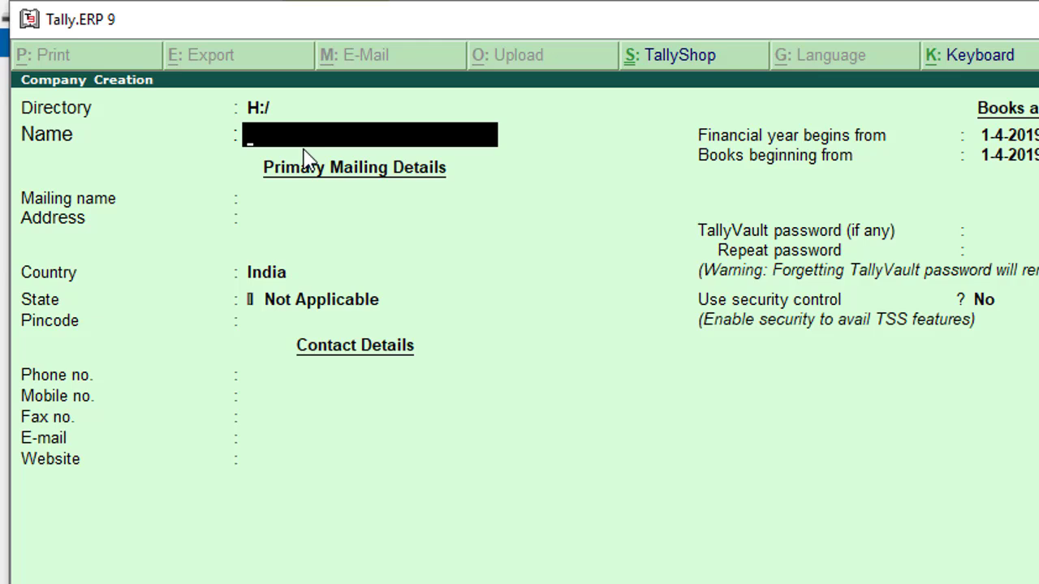
Name the company 'Ishan Computer Pvt. Ltd.', keeping it as the mailing name
{"action": "type", "text": "Ishan Compute"}
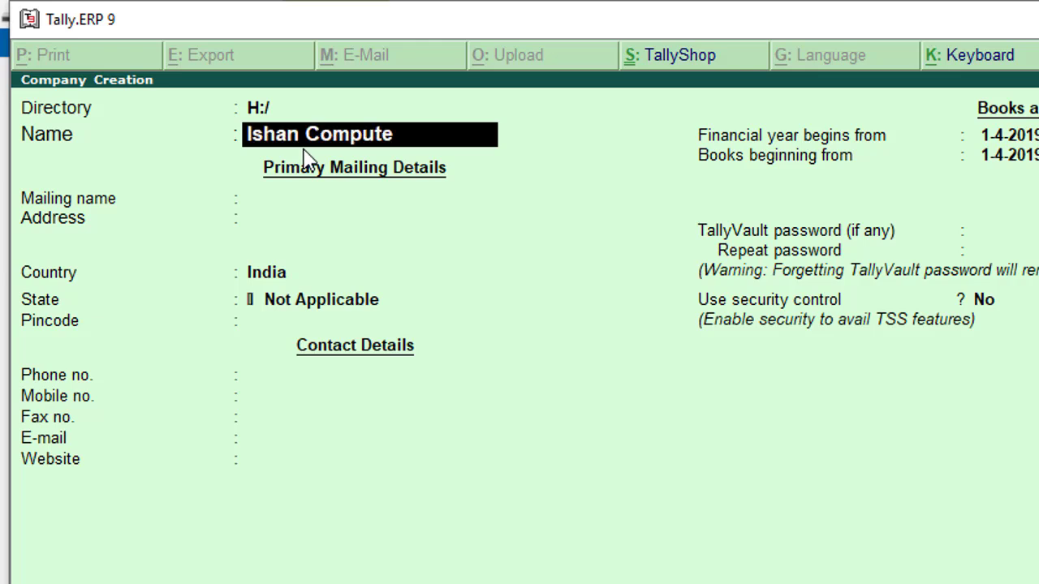
{"action": "type", "text": "r Pvt. Ltd."}
{"action": "key", "text": "Return"}
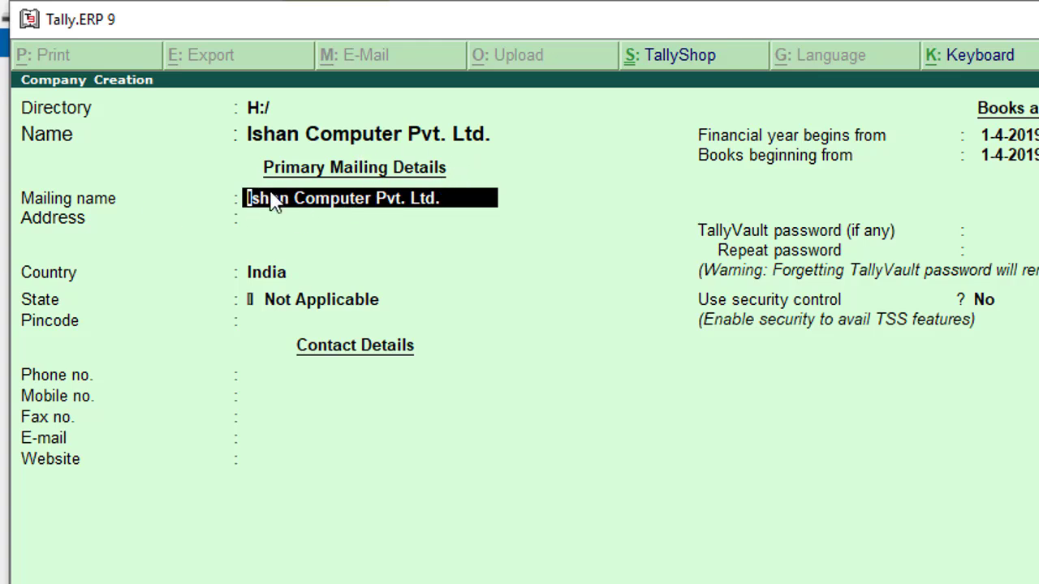
{"action": "key", "text": "Return"}
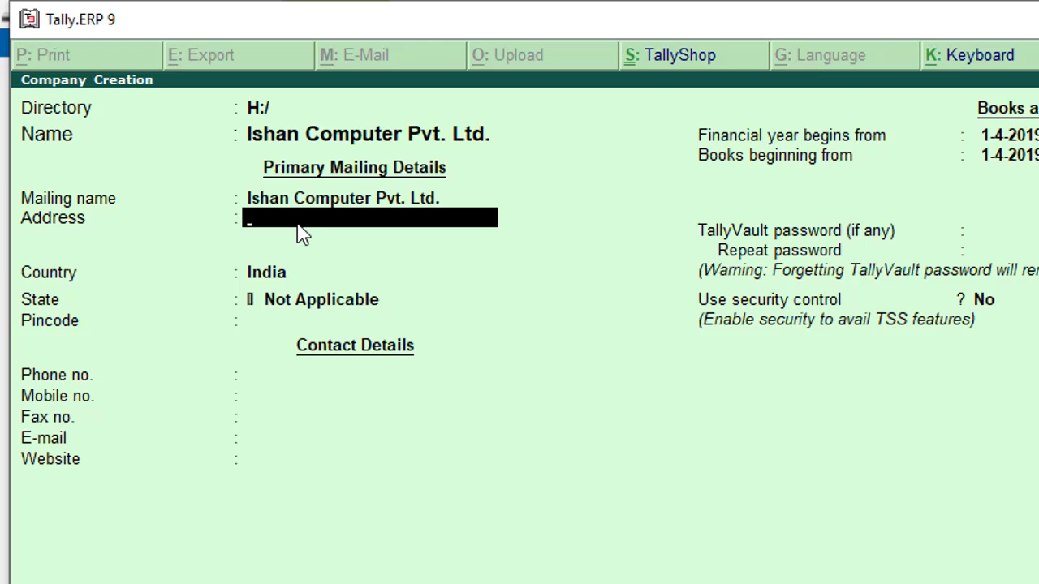
Enter the first two lines of the company's address
{"action": "type", "text": "Basi Kiratpur"}
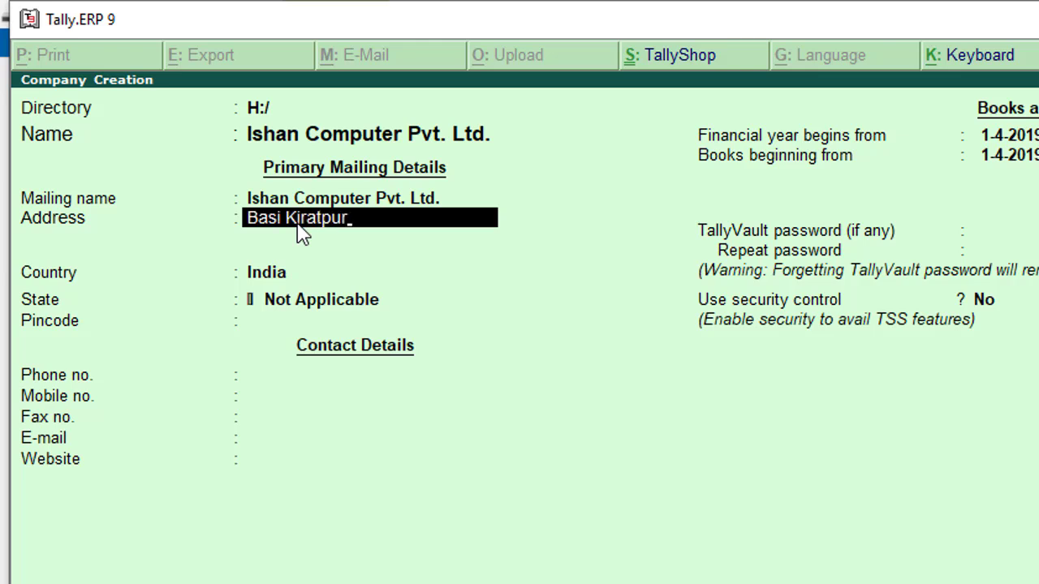
{"action": "key", "text": "Return"}
{"action": "type", "text": "Bijnor"}
{"action": "key", "text": "Return"}
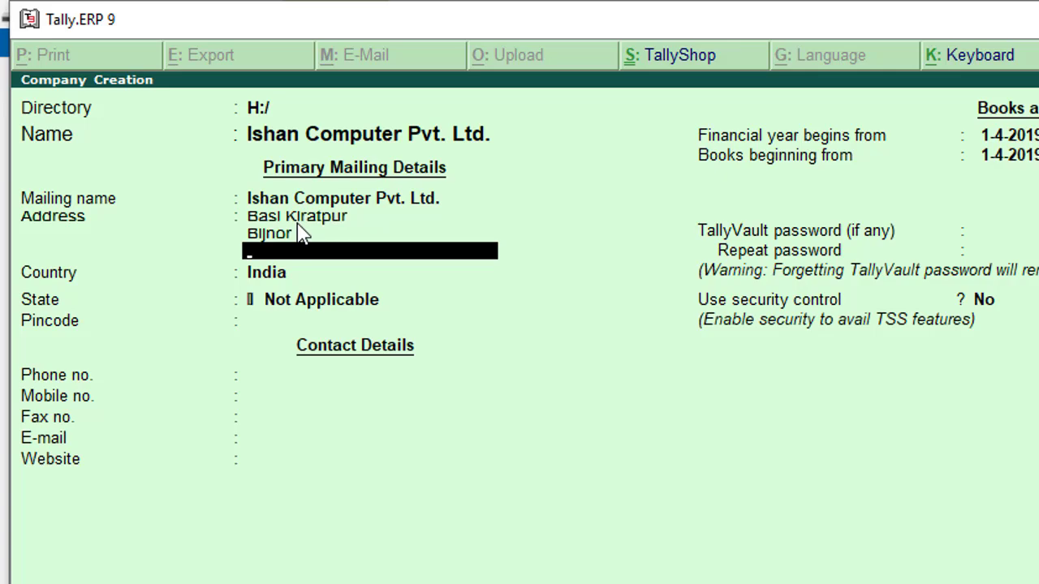
Add the third address line and choose Uttar Pradesh as the company's State
{"action": "type", "text": "UP"}
{"action": "left_click", "coordinate": [297, 298]}
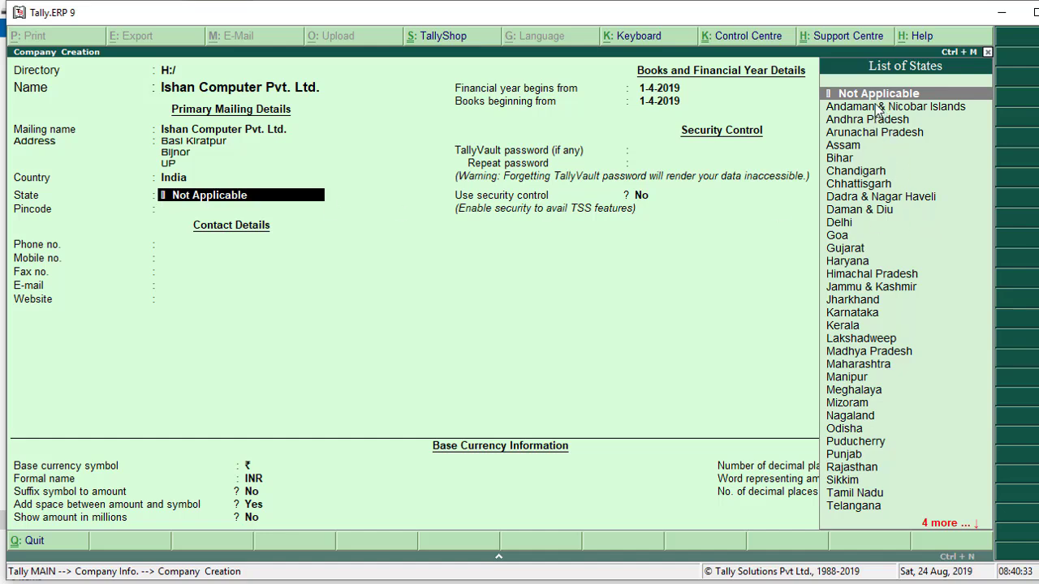
{"action": "scroll", "coordinate": [860, 497], "scroll_direction": "down", "scroll_amount": 4}
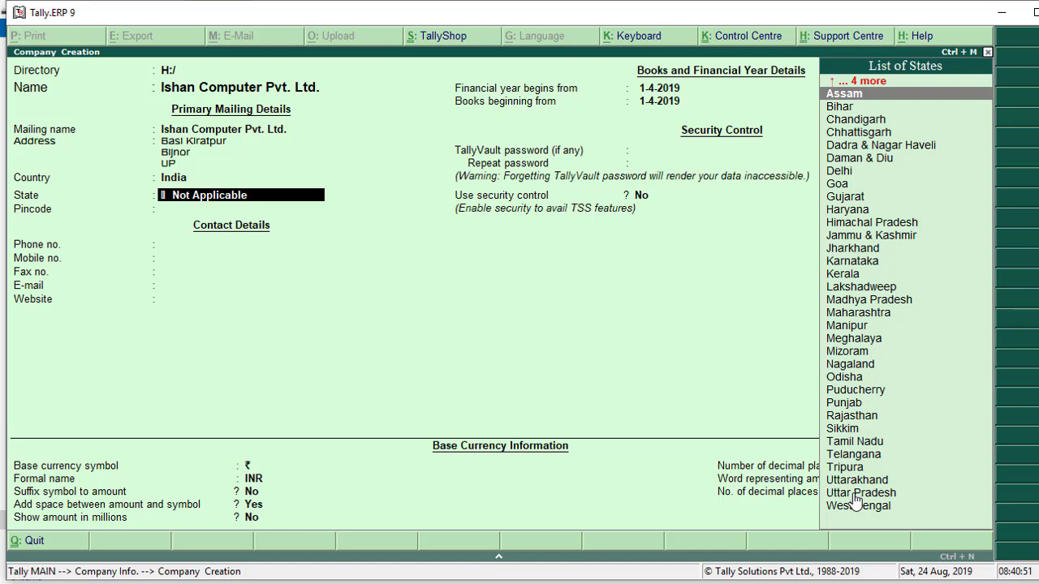
{"action": "left_click", "coordinate": [855, 495]}
{"action": "left_click", "coordinate": [855, 496]}
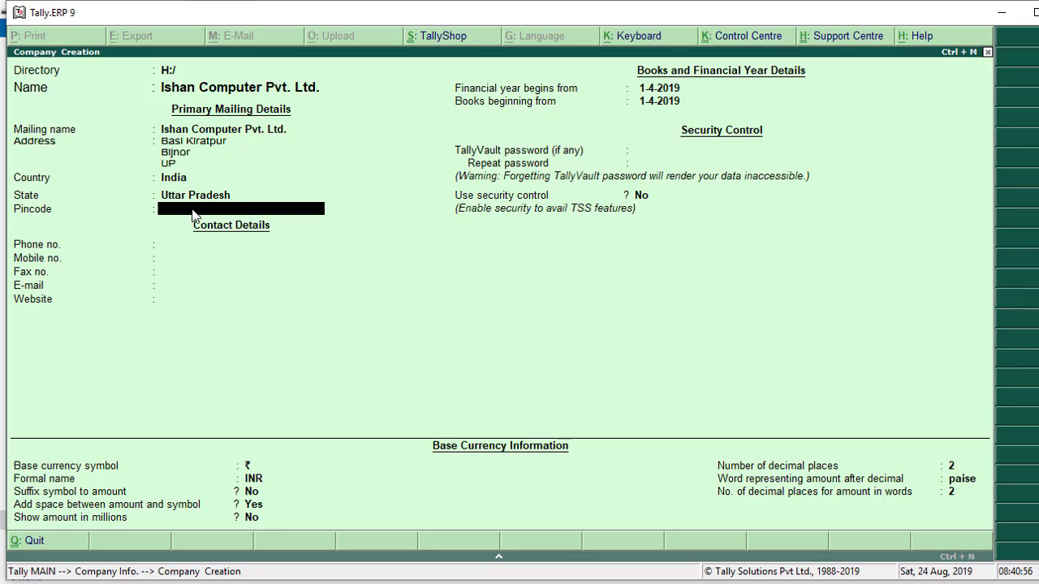
Enter the pincode and phone number, leaving mobile and fax blank
{"action": "type", "text": "246731"}
{"action": "key", "text": "Return"}
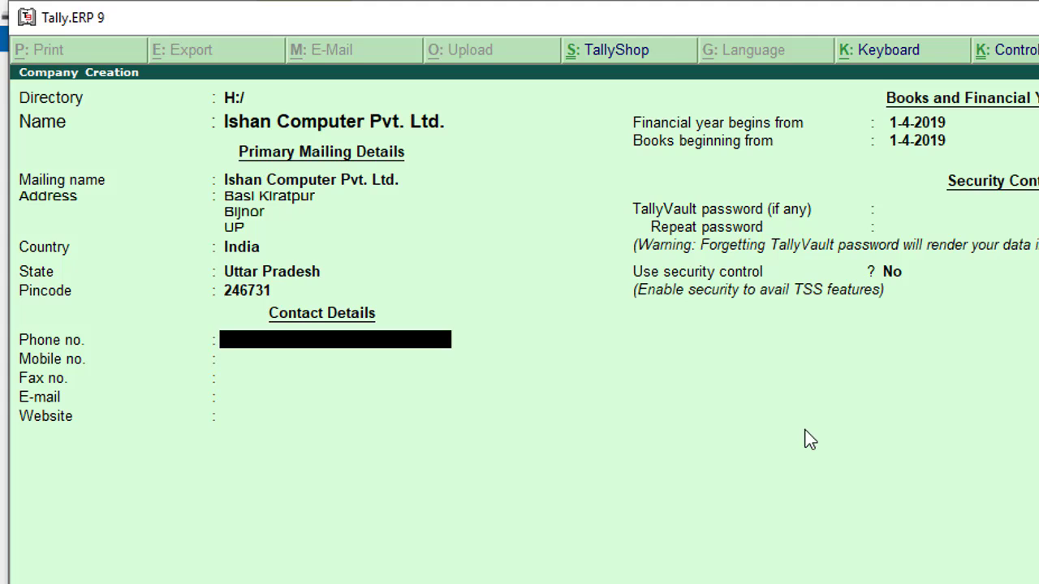
{"action": "key", "text": "Return"}
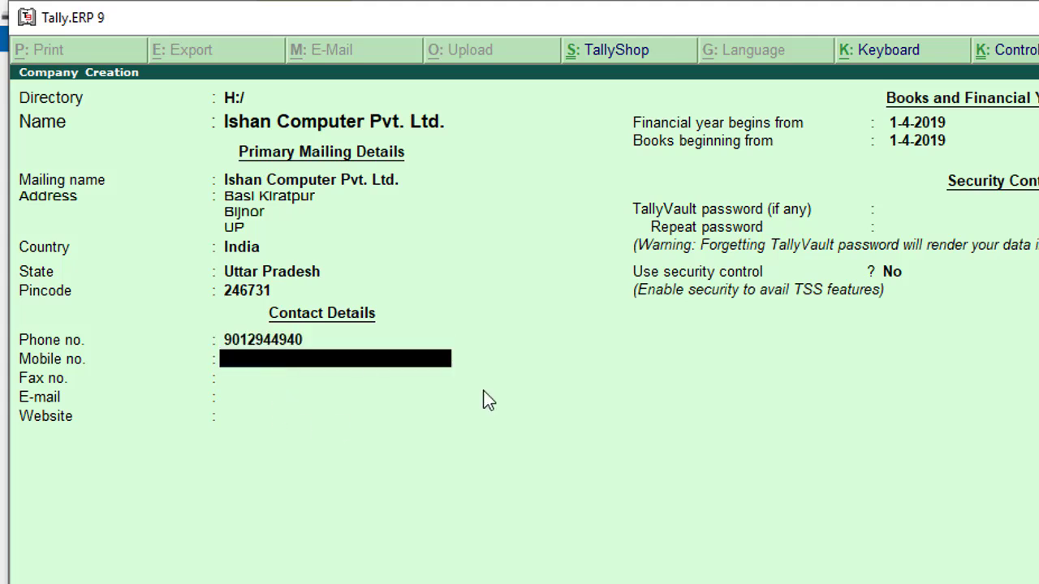
{"action": "key", "text": "Return"}
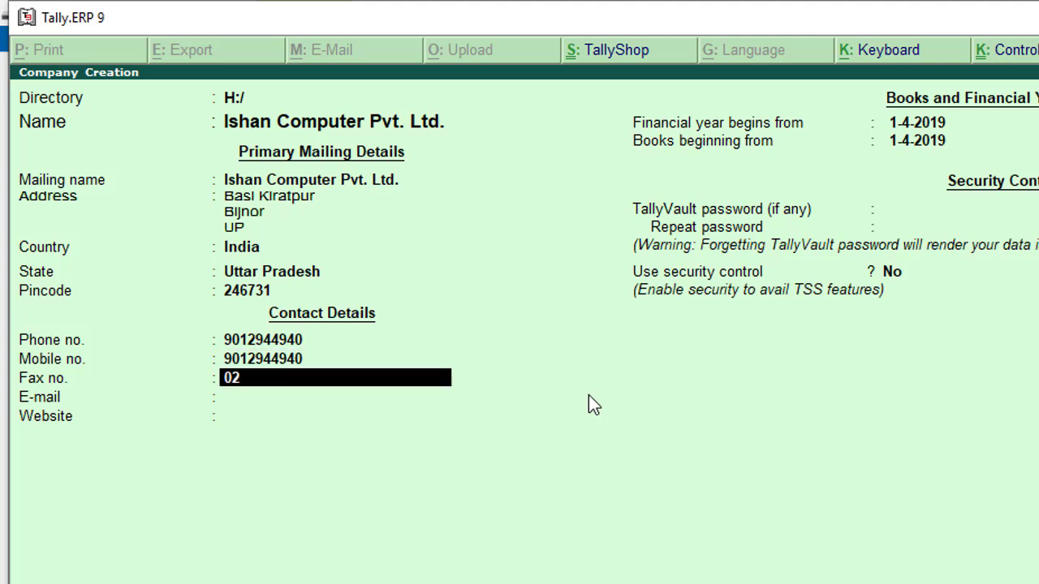
{"action": "key", "text": "Return"}
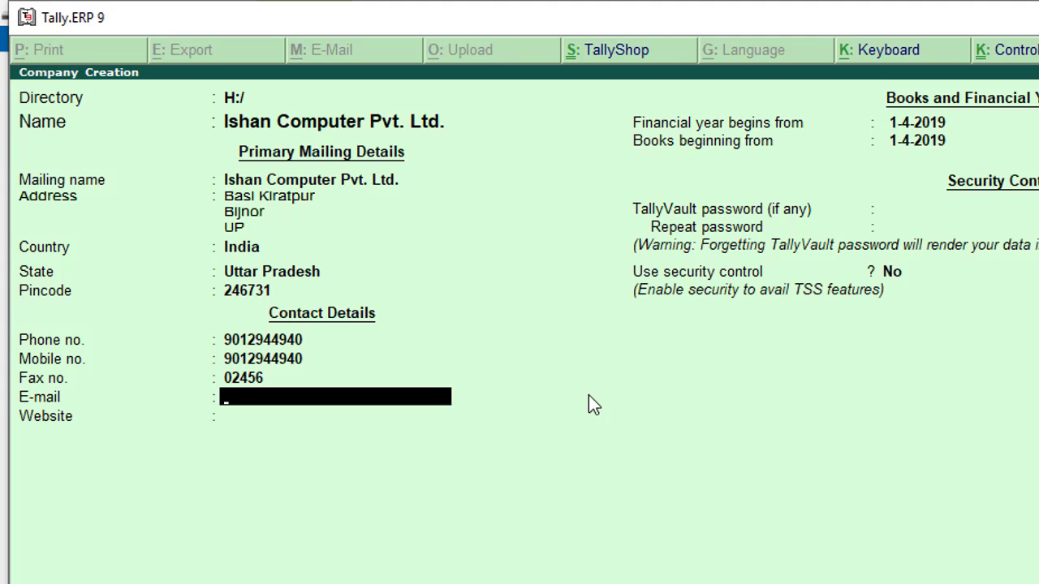
{"action": "key", "text": "Return"}
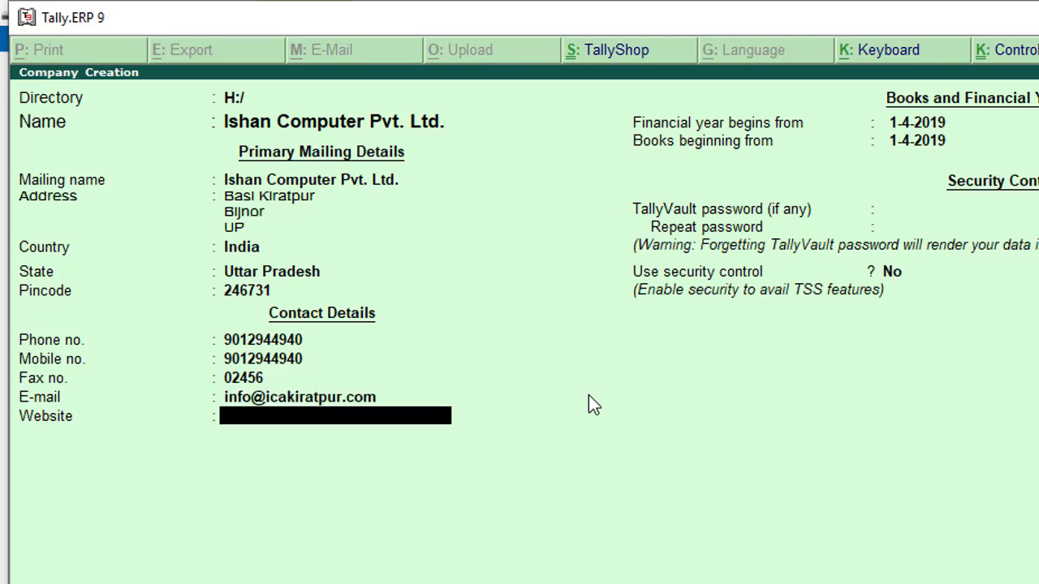
{"action": "type", "text": "www.icakiratpur.com"}
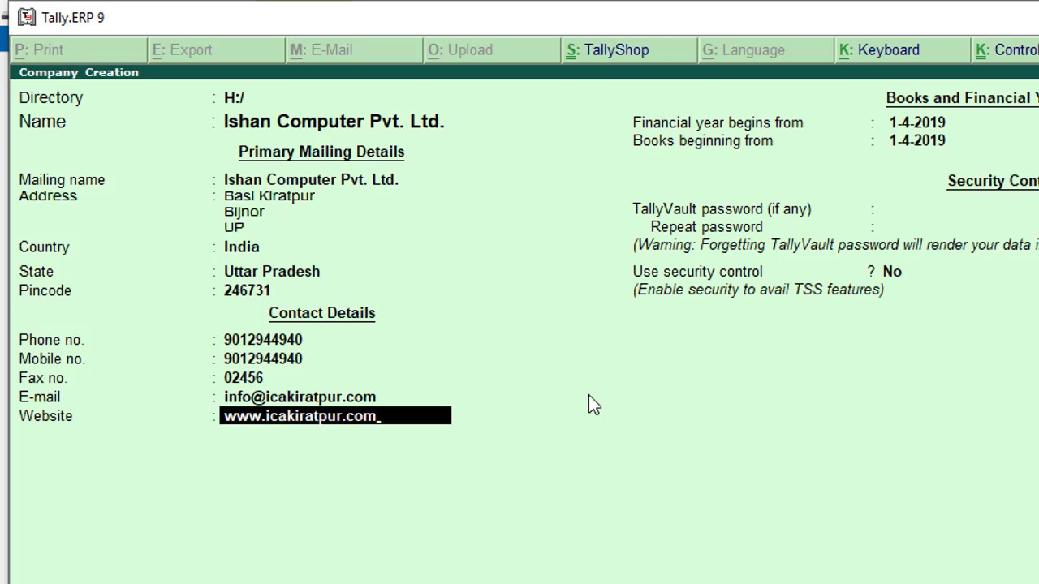
{"action": "key", "text": "Return"}
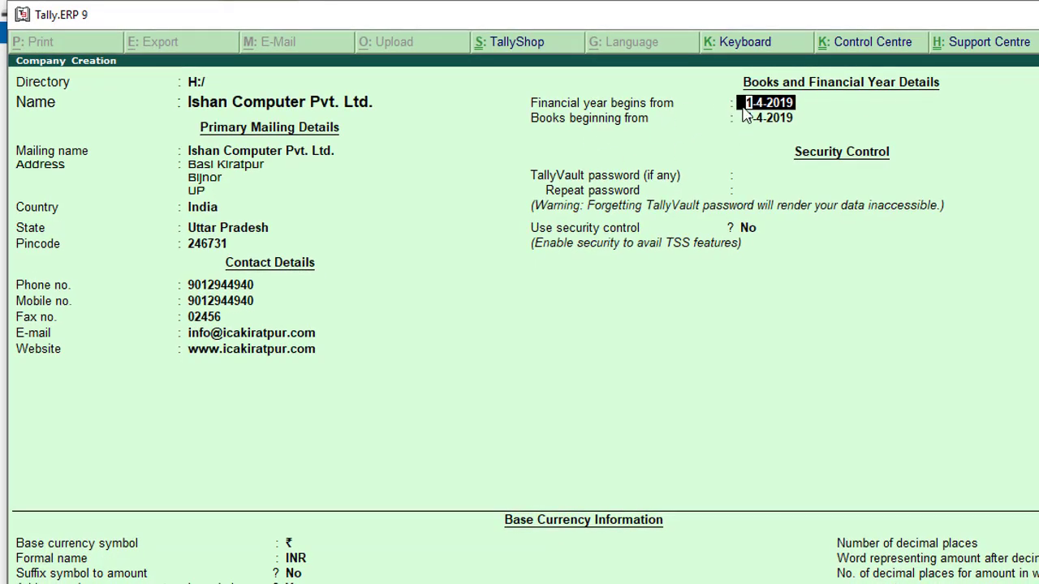
{"action": "key", "text": "Return"}
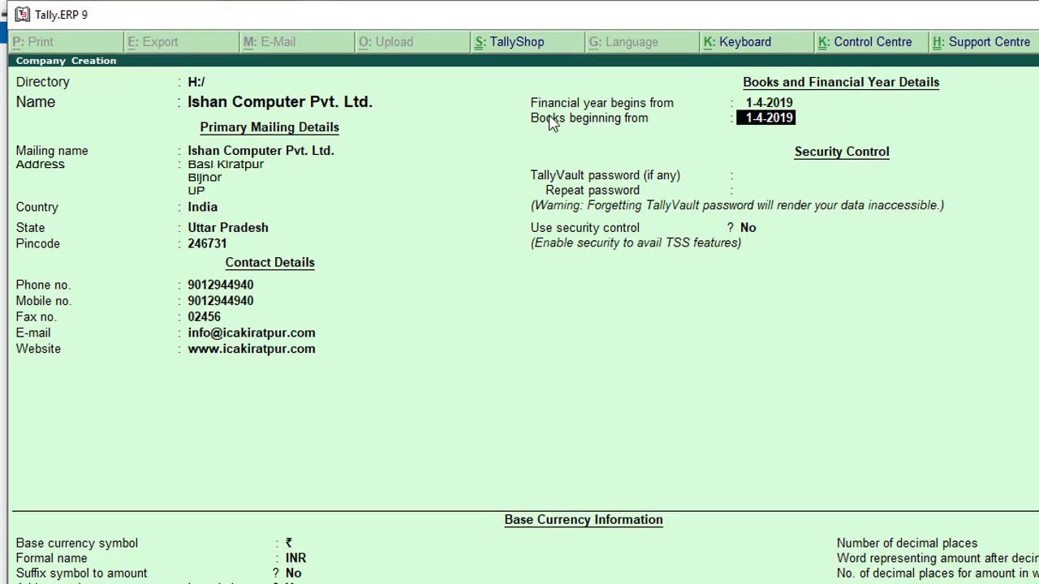